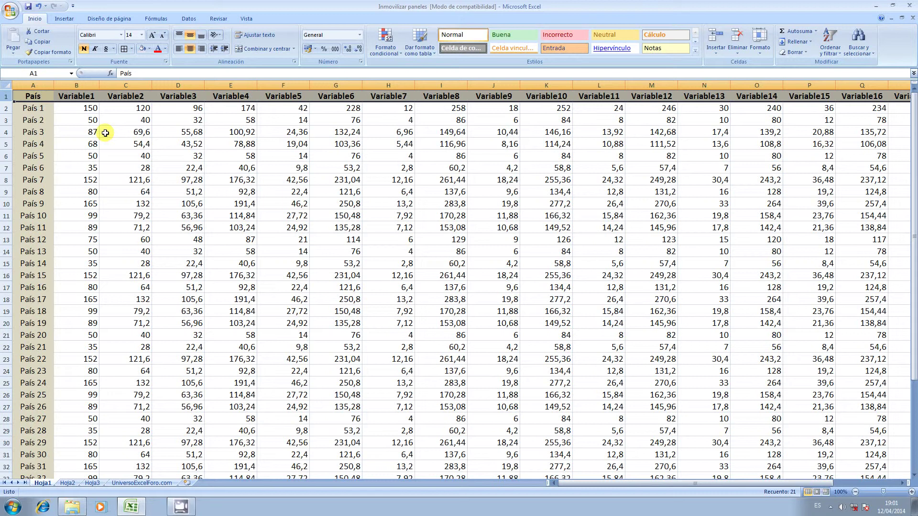
# Explore the Hoja1 table by selecting B2, J31, column A, row 1, J32 and K40
pyautogui.click(90, 109)
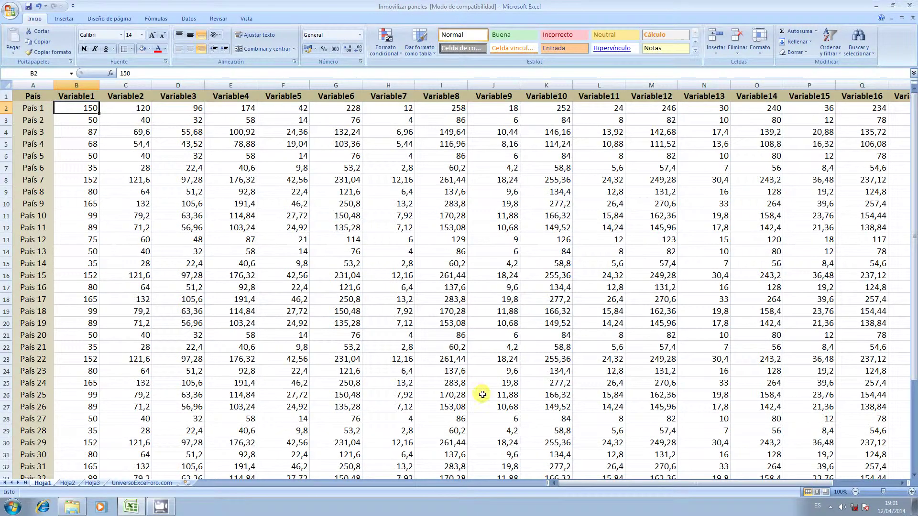
pyautogui.click(497, 456)
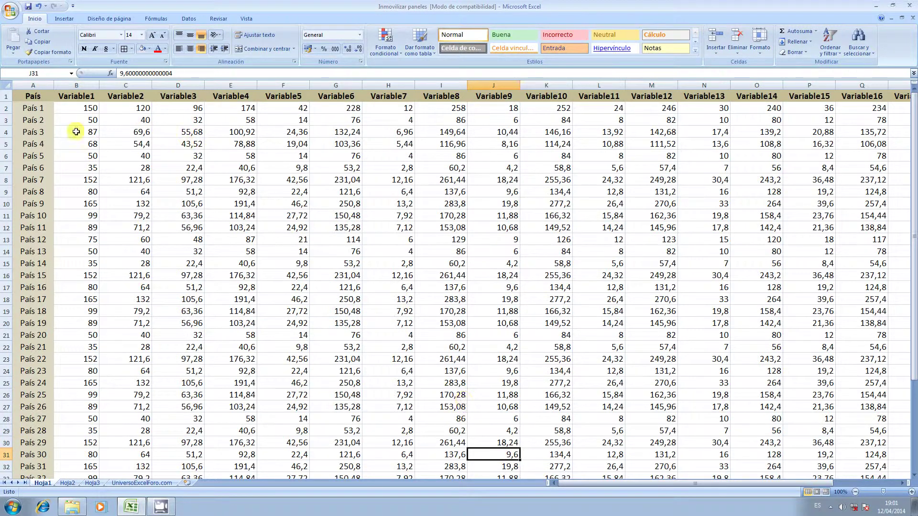
pyautogui.click(33, 85)
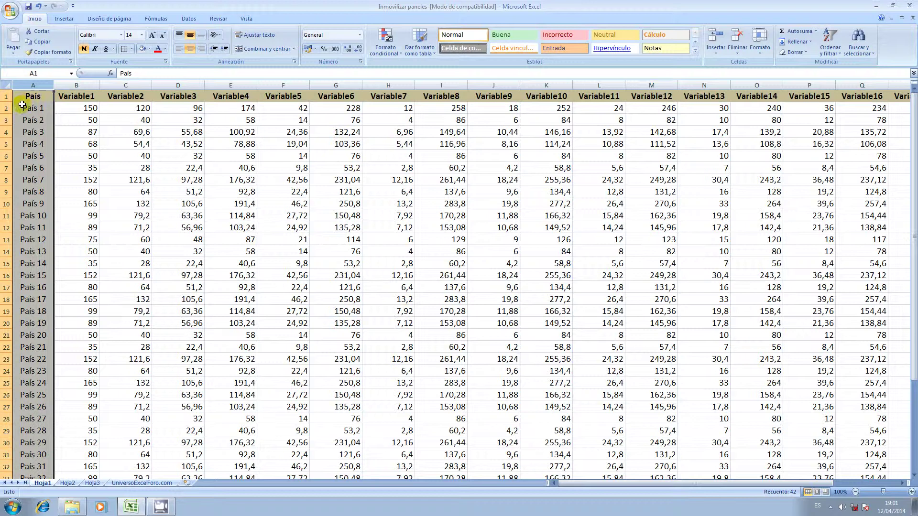
pyautogui.click(4, 97)
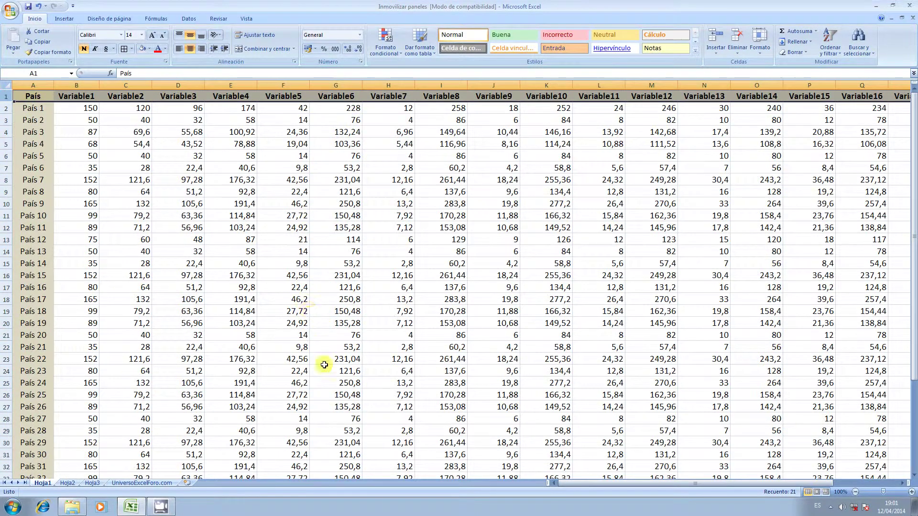
pyautogui.click(473, 461)
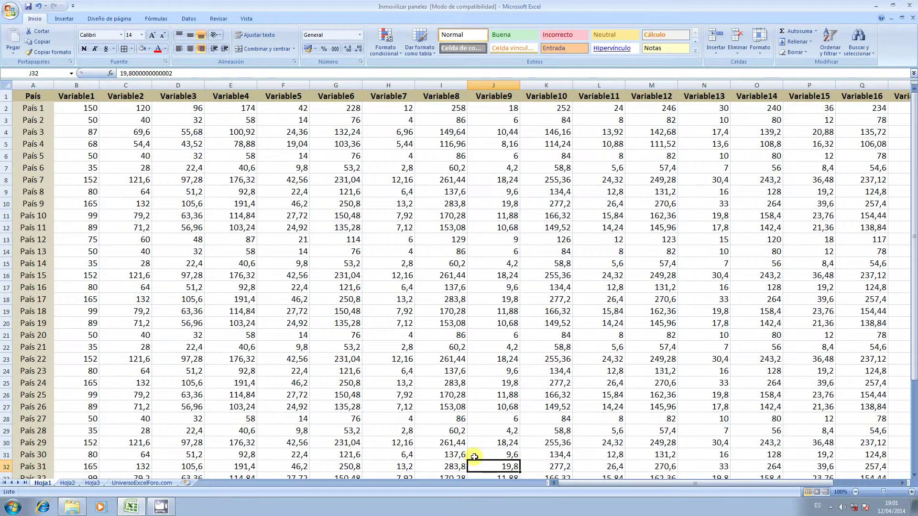
pyautogui.scroll(-1, 474, 457)
pyautogui.scroll(-2, 475, 457)
pyautogui.scroll(-2, 475, 457)
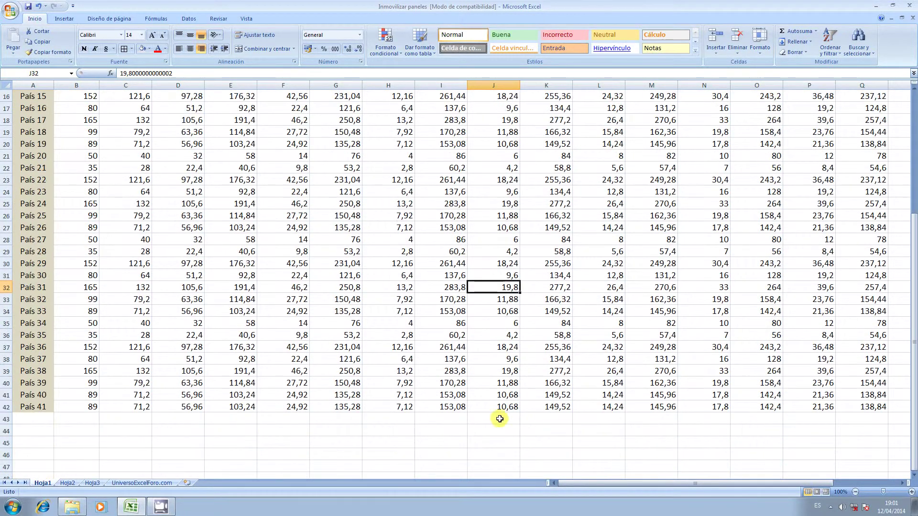
pyautogui.click(565, 381)
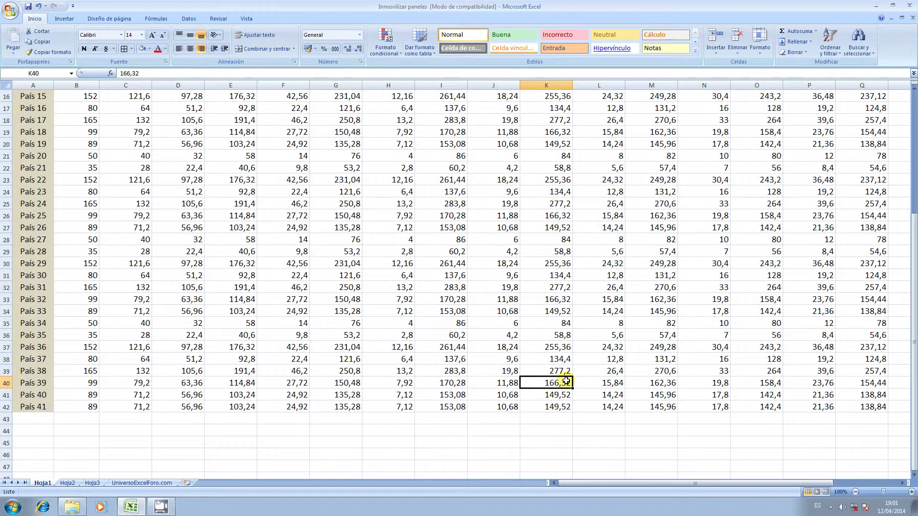
# Move the active cell around rows 37–40 and 33, then return to A1
pyautogui.press('Right')
pyautogui.press('Right')
pyautogui.press('Right')
pyautogui.press('Right')
pyautogui.press('Right')
pyautogui.press('Right')
pyautogui.press('Right')
pyautogui.press('Right')
pyautogui.press('Right')
pyautogui.press('Right')
pyautogui.press('Right')
pyautogui.press('Left')
pyautogui.press('Left')
pyautogui.press('Left')
pyautogui.press('Up')
pyautogui.press('Left')
pyautogui.press('Up')
pyautogui.press('Left')
pyautogui.press('Up')
pyautogui.press('Left')
pyautogui.press('Left')
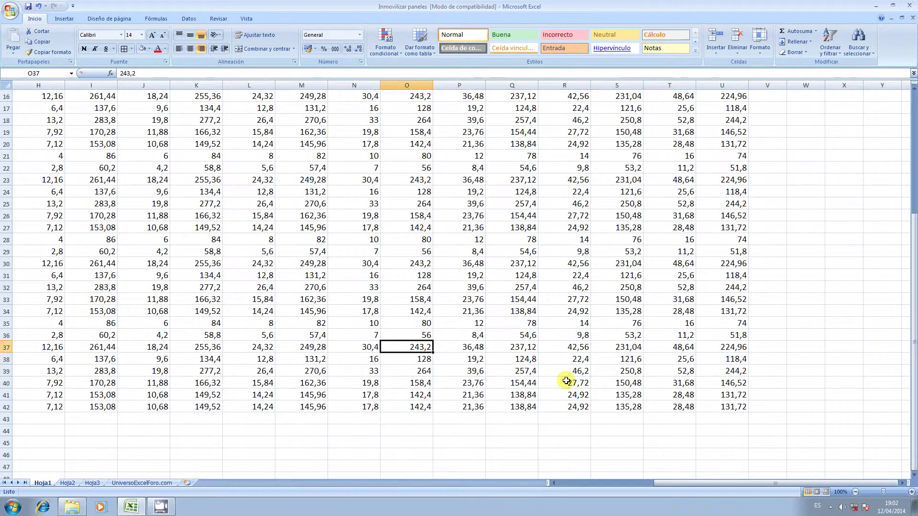
pyautogui.press('Right')
pyautogui.press('Right')
pyautogui.press('Right')
pyautogui.press('Right')
pyautogui.press('Right')
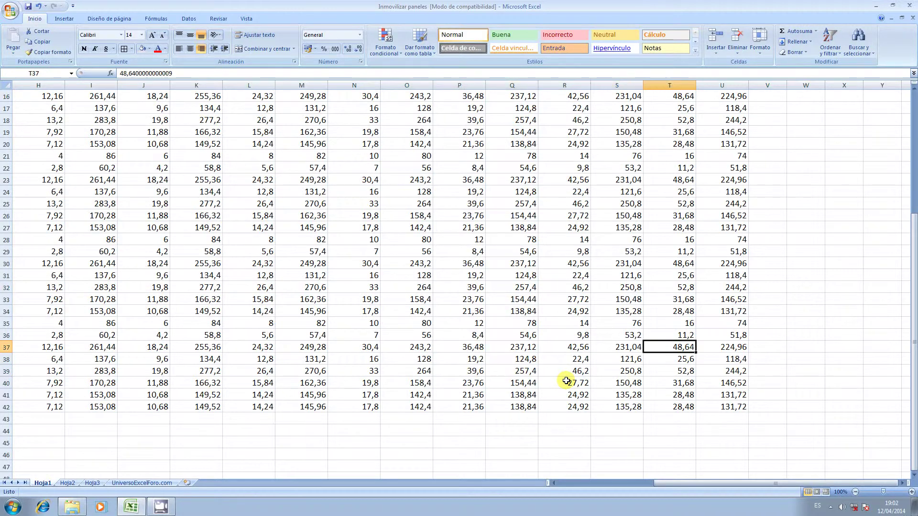
pyautogui.press('Left')
pyautogui.press('Up')
pyautogui.press('Left')
pyautogui.press('Up')
pyautogui.press('Up')
pyautogui.press('Left')
pyautogui.press('Up')
pyautogui.press('Left')
pyautogui.press('Left')
pyautogui.press('Left')
pyautogui.press('Left')
pyautogui.press('Left')
pyautogui.press('Left')
pyautogui.press('Left')
pyautogui.press('Left')
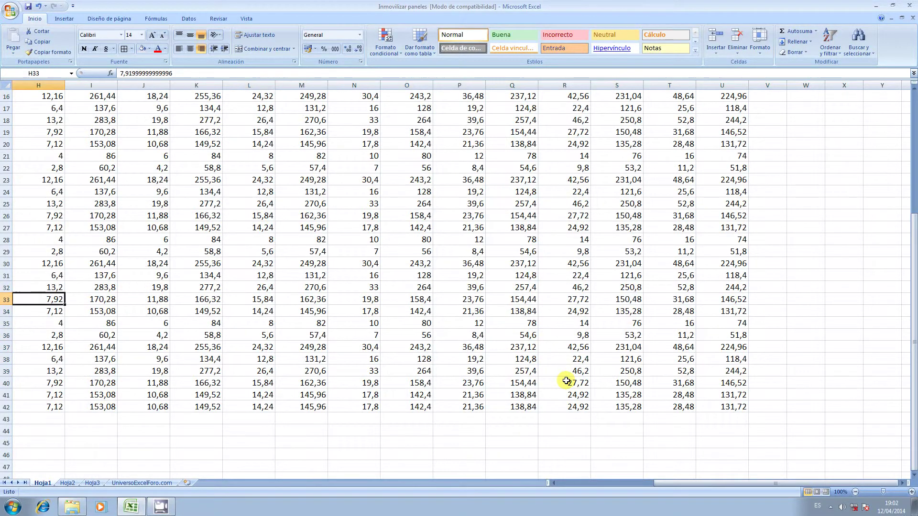
pyautogui.press('Left')
pyautogui.press('Left')
pyautogui.press('Left')
pyautogui.hotkey('ctrl', 'Home')
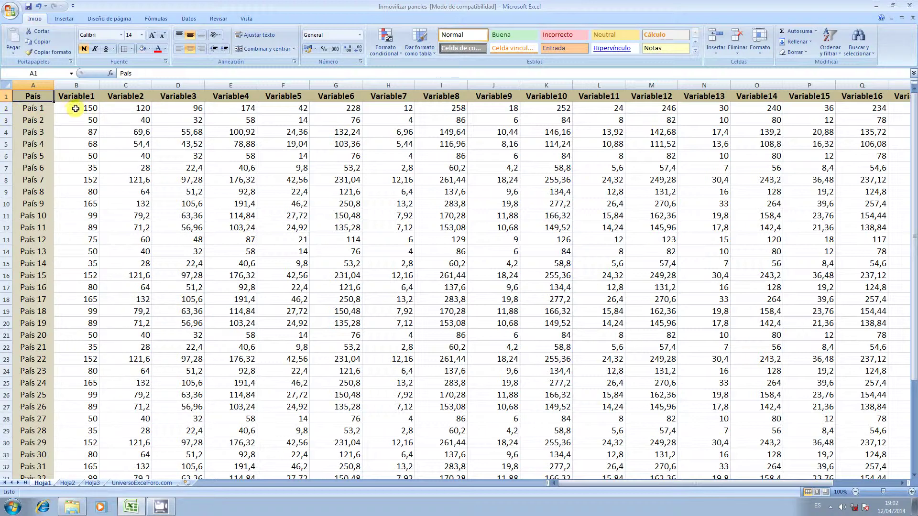
# Freeze panes at B2 to lock header row 1 and the País column
pyautogui.click(75, 108)
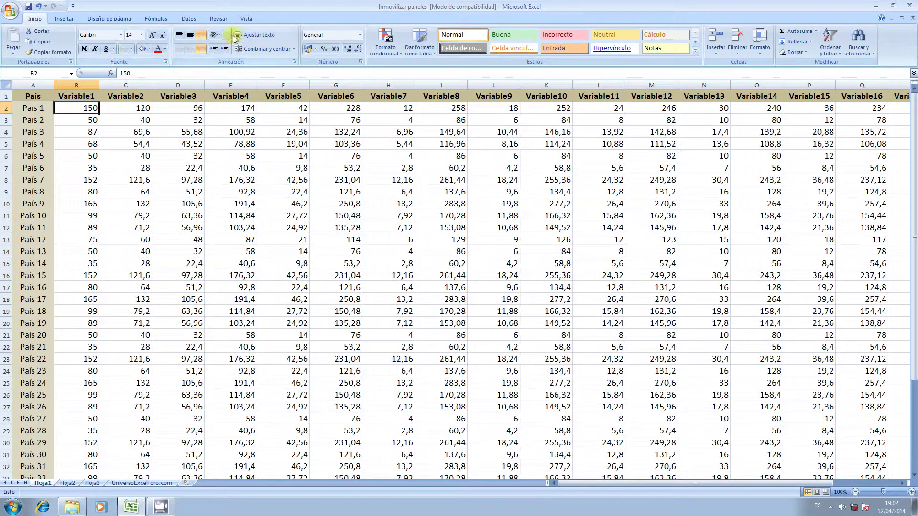
pyautogui.click(247, 19)
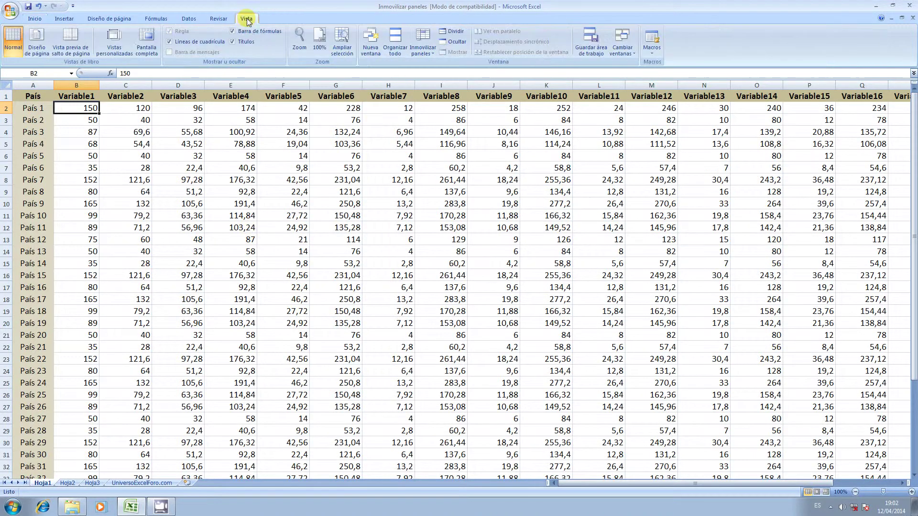
pyautogui.click(423, 46)
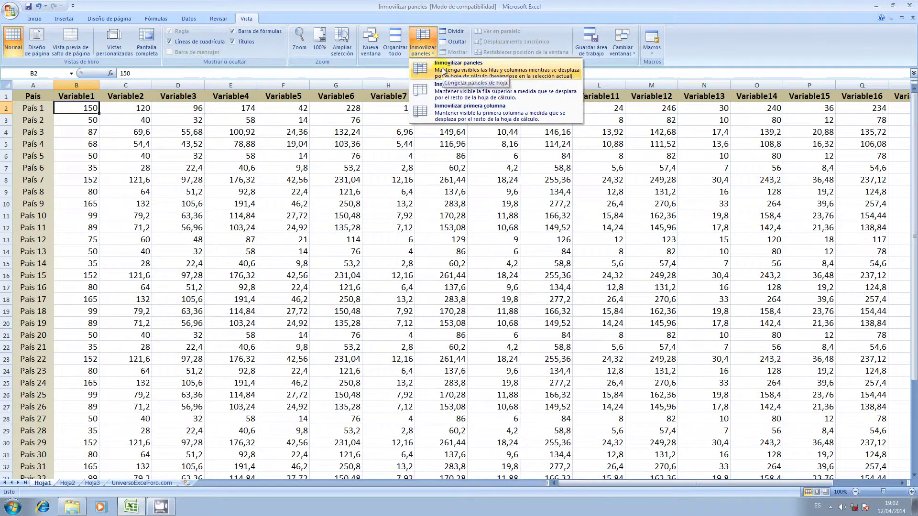
pyautogui.click(444, 67)
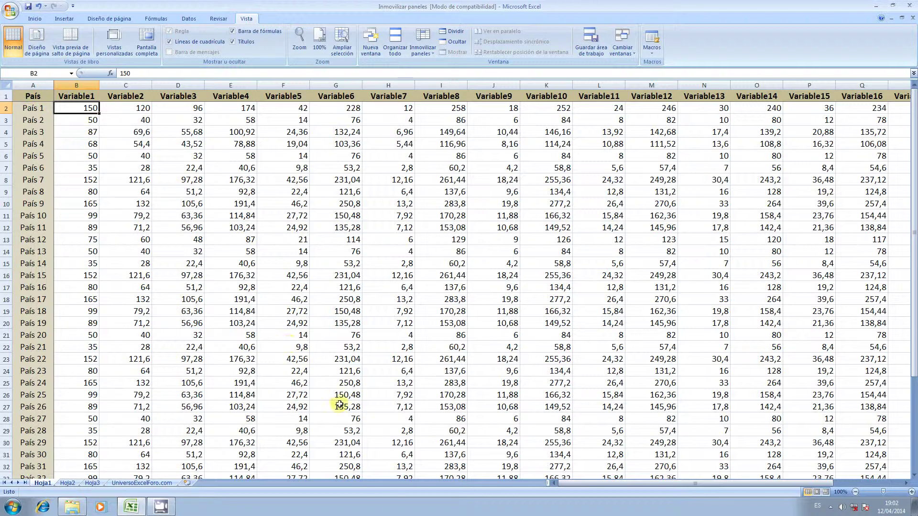
pyautogui.click(336, 422)
# Move down and right through Hoja1's Variable columns to confirm the frozen headers, then switch to Hoja2
pyautogui.press('Down')
pyautogui.press('Down')
pyautogui.press('Down')
pyautogui.press('Down')
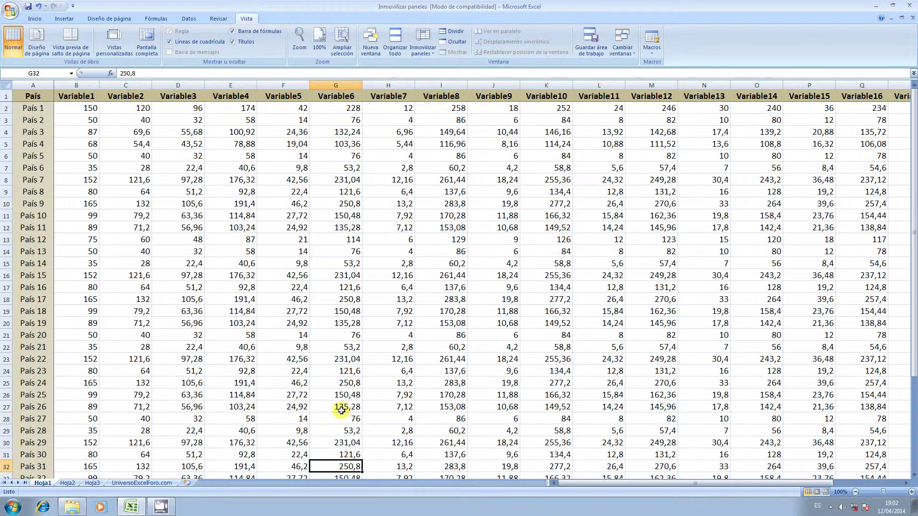
pyautogui.press('Down')
pyautogui.press('Down')
pyautogui.press('Down')
pyautogui.press('Down')
pyautogui.press('Down')
pyautogui.press('Down')
pyautogui.press('Down')
pyautogui.press('Down')
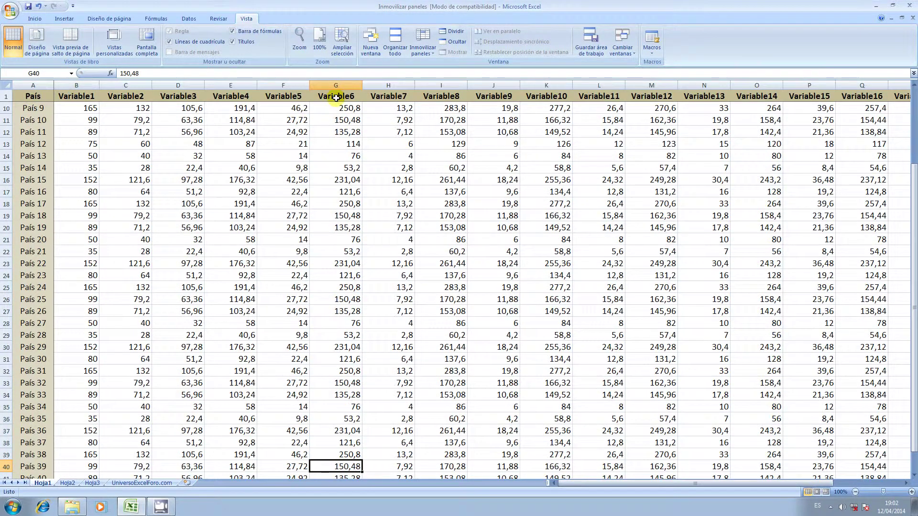
pyautogui.press('Right')
pyautogui.press('Right')
pyautogui.press('Right')
pyautogui.press('Right')
pyautogui.press('Right')
pyautogui.press('Right')
pyautogui.press('Right')
pyautogui.press('Right')
pyautogui.press('Right')
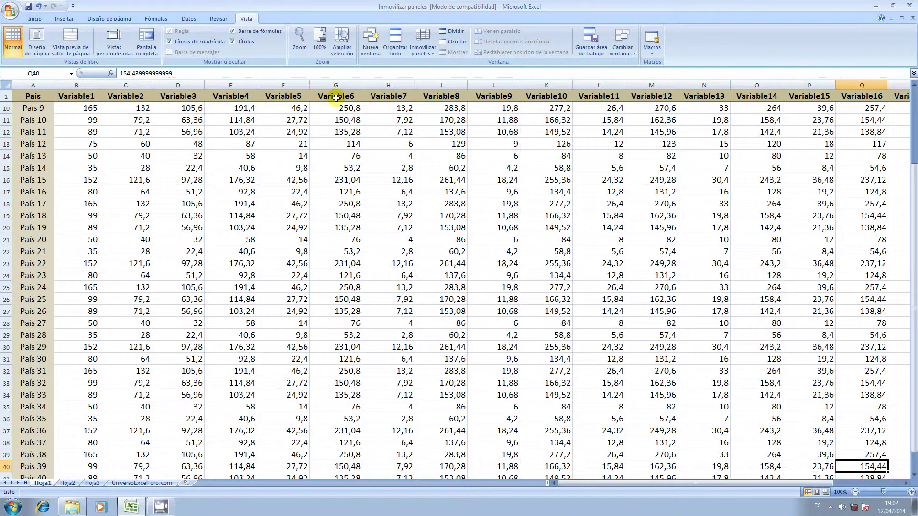
pyautogui.press('Right')
pyautogui.press('Right')
pyautogui.press('Right')
pyautogui.press('Right')
pyautogui.press('Right')
pyautogui.scroll(-1, 336, 98)
pyautogui.press('Left')
pyautogui.press('Left')
pyautogui.press('Left')
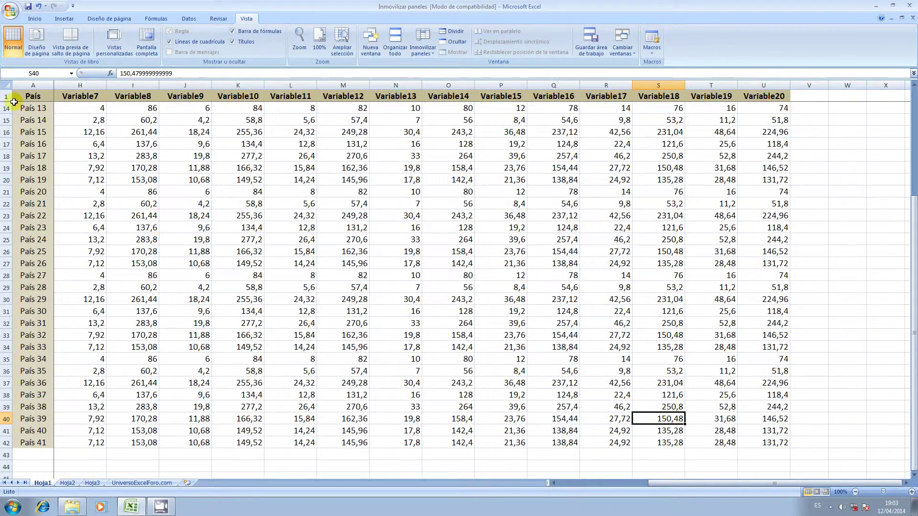
pyautogui.click(67, 483)
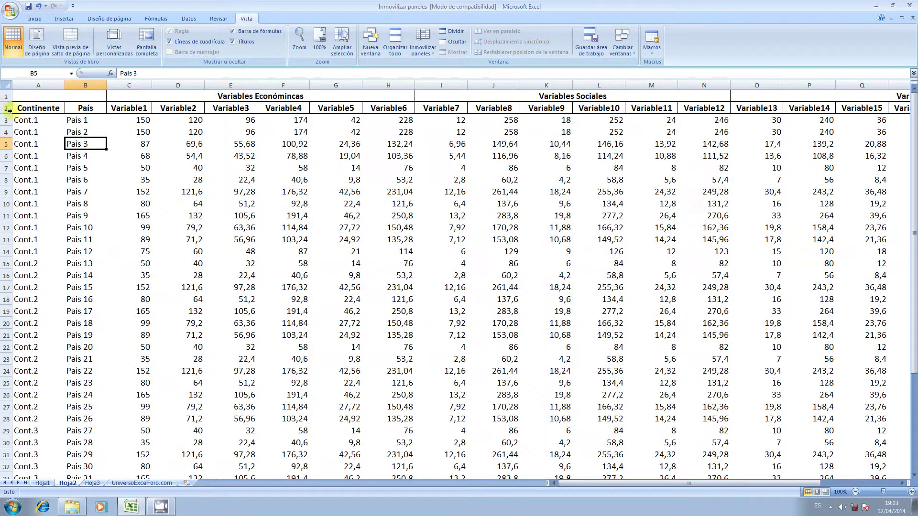
# Freeze panes at C3, locking both heading rows and the Continente and País columns
pyautogui.moveTo(5, 107)
pyautogui.mouseDown()
pyautogui.moveTo(5, 100)
pyautogui.moveTo(82, 87)
pyautogui.mouseUp()
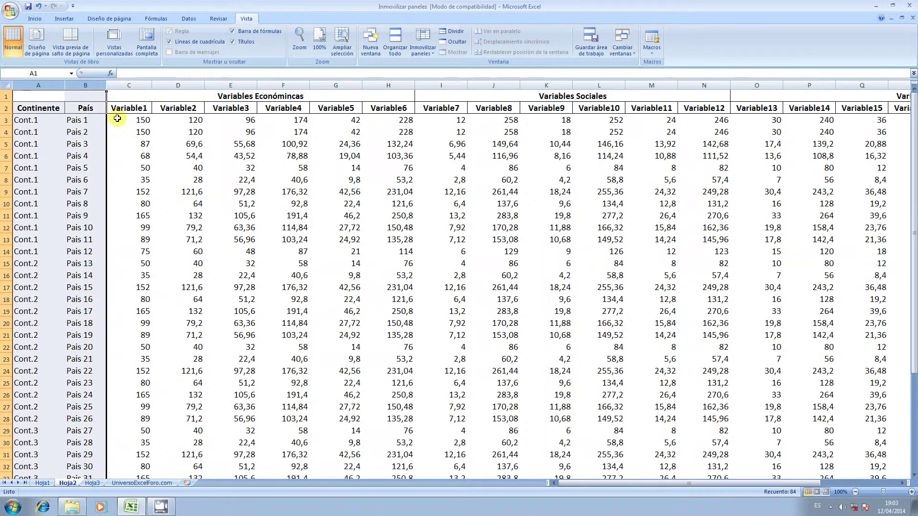
pyautogui.click(117, 119)
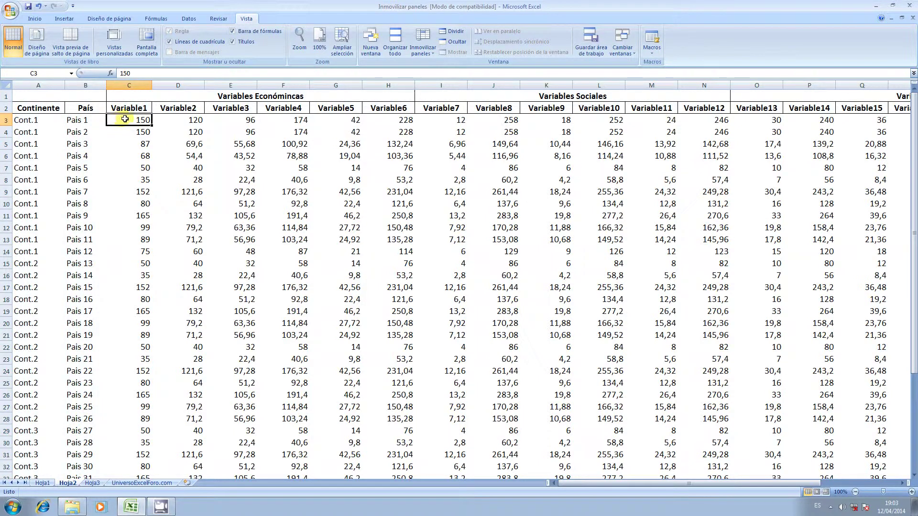
pyautogui.click(419, 50)
pyautogui.click(451, 68)
# Scroll down and move along row 29 to test the frozen panes, then return to the top
pyautogui.scroll(-1, 210, 130)
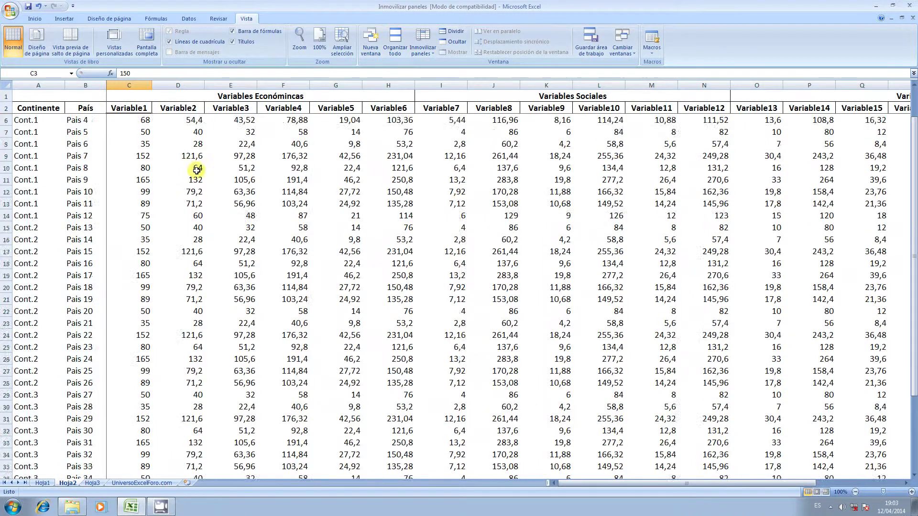
pyautogui.scroll(-3, 190, 164)
pyautogui.scroll(-3, 213, 174)
pyautogui.click(282, 178)
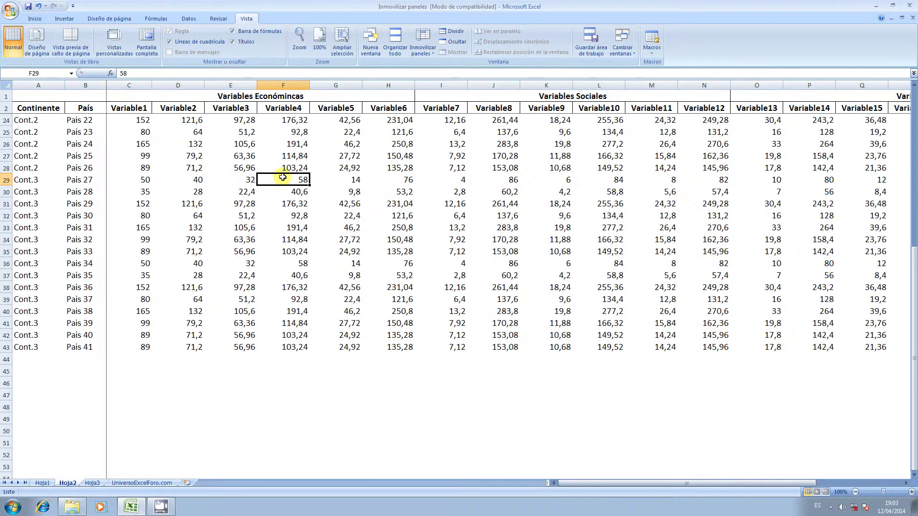
pyautogui.press('Right')
pyautogui.press('Right')
pyautogui.press('Right')
pyautogui.press('Right')
pyautogui.press('Right')
pyautogui.press('Right')
pyautogui.press('Right')
pyautogui.press('Right')
pyautogui.press('Right')
pyautogui.press('Right')
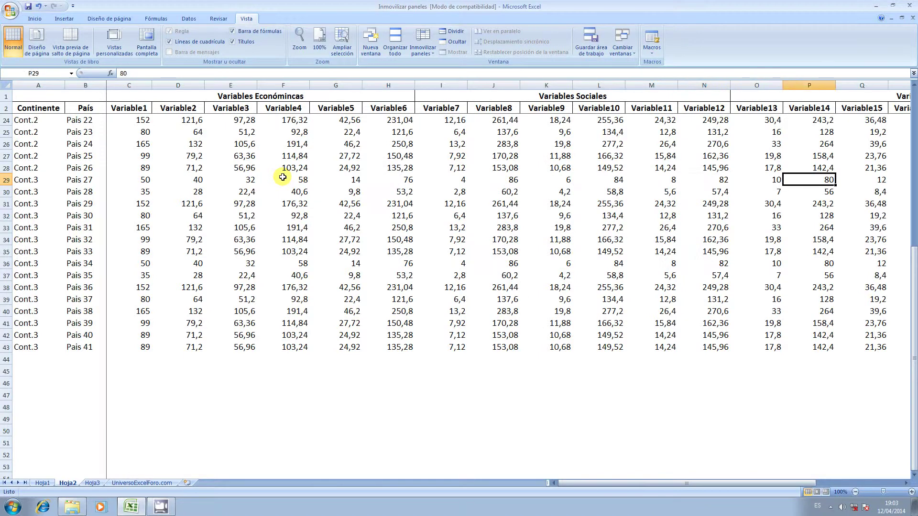
pyautogui.press('Right')
pyautogui.press('Right')
pyautogui.press('Right')
pyautogui.press('Right')
pyautogui.press('Right')
pyautogui.press('Right')
pyautogui.press('Right')
pyautogui.press('Left')
pyautogui.press('Left')
pyautogui.press('Left')
pyautogui.press('Left')
pyautogui.press('Right')
pyautogui.hotkey('ctrl', 'Home')
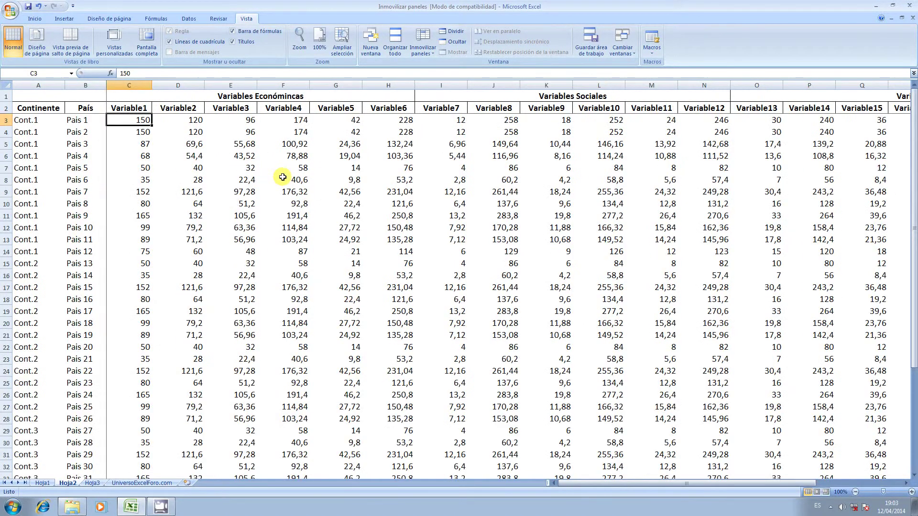
# On Hoja3, freeze panes at H4 to lock rows 1–3 and columns A–G
pyautogui.click(94, 483)
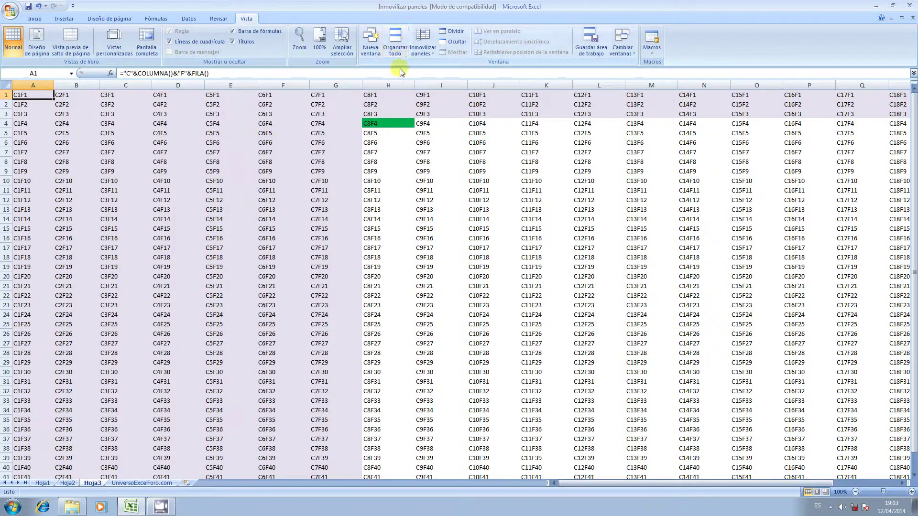
pyautogui.click(371, 123)
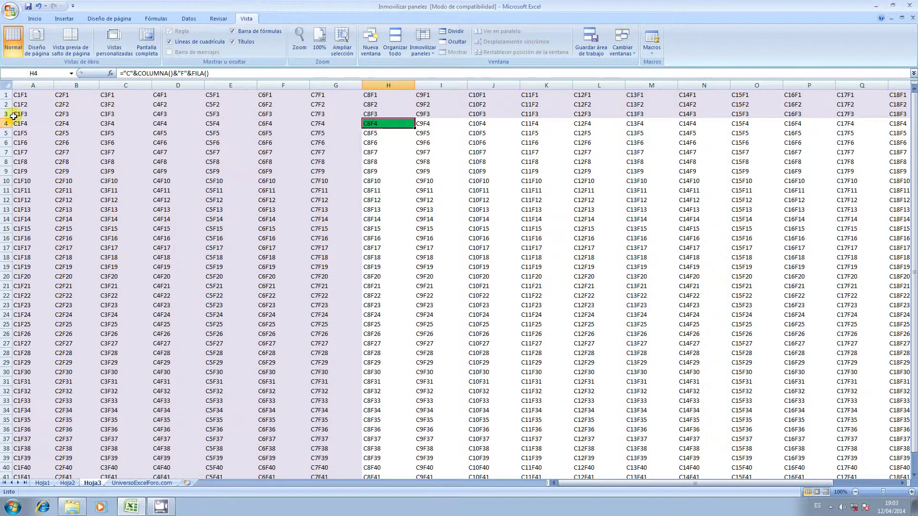
pyautogui.click(423, 47)
pyautogui.click(433, 70)
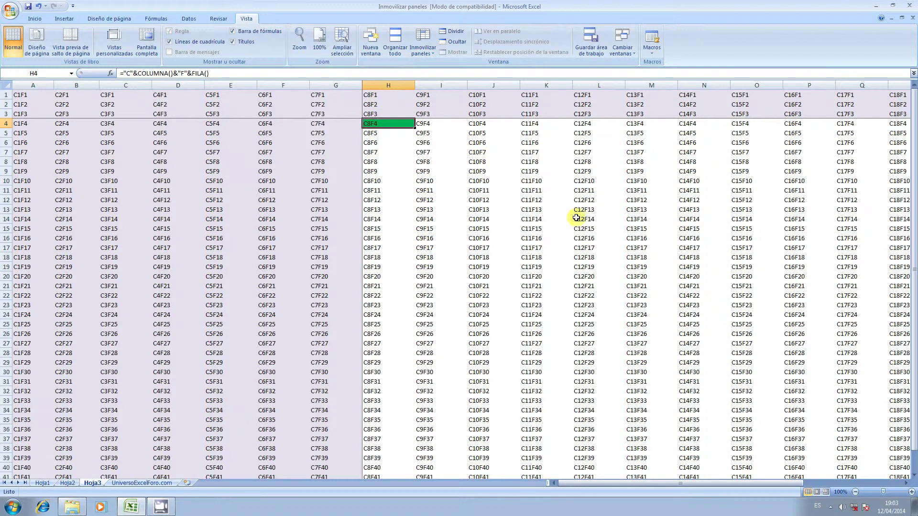
# Scroll down and move right past column G to test the frozen panes
pyautogui.scroll(-3, 577, 217)
pyautogui.scroll(-1, 577, 218)
pyautogui.scroll(-4, 571, 214)
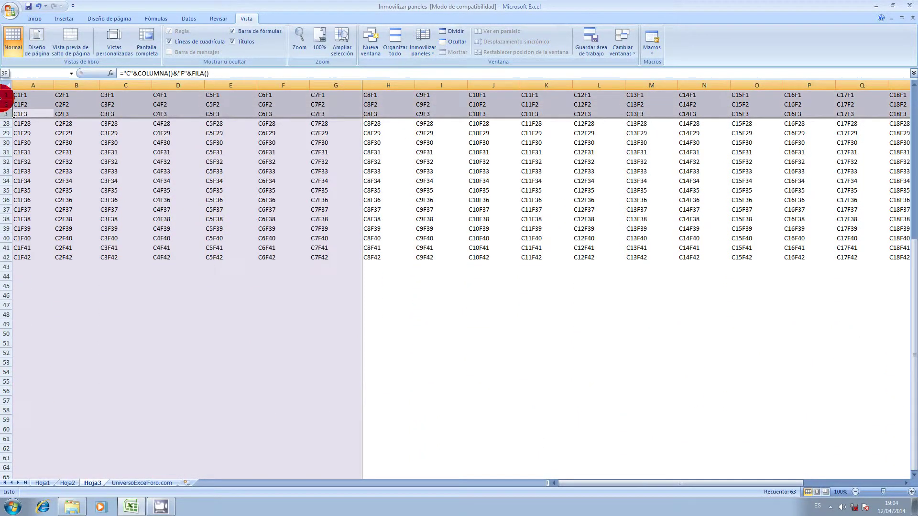
pyautogui.click(460, 189)
pyautogui.press('Right')
pyautogui.press('Right')
pyautogui.press('Right')
pyautogui.press('Right')
pyautogui.press('Right')
pyautogui.press('Right')
pyautogui.press('Right')
pyautogui.press('Right')
pyautogui.press('Right')
pyautogui.press('Right')
pyautogui.press('Right')
pyautogui.press('Right')
pyautogui.press('Right')
pyautogui.press('Right')
pyautogui.press('Right')
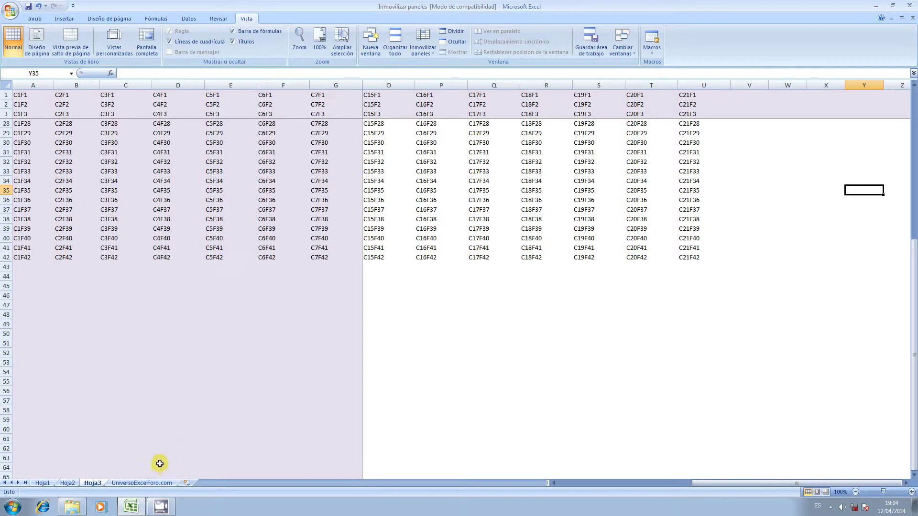
# Open the UniversoExcelForo.com sheet with the forum's contact and link details
pyautogui.click(143, 483)
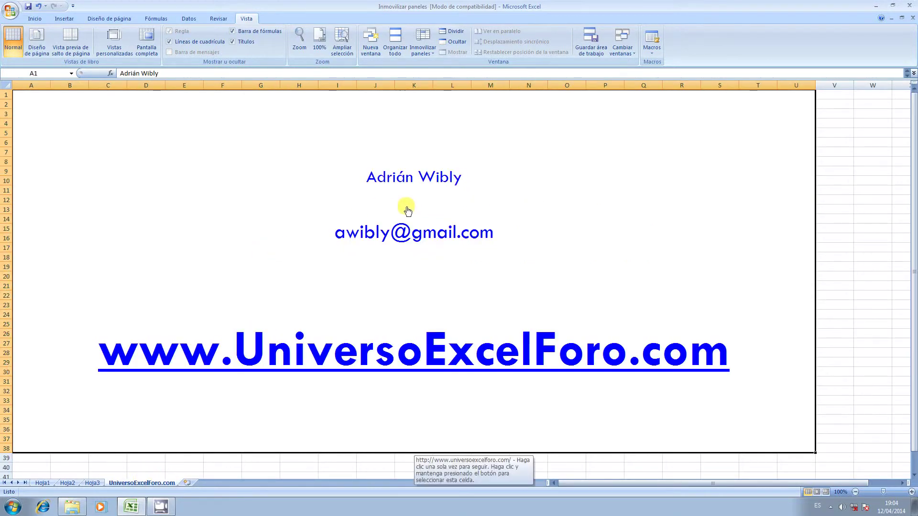